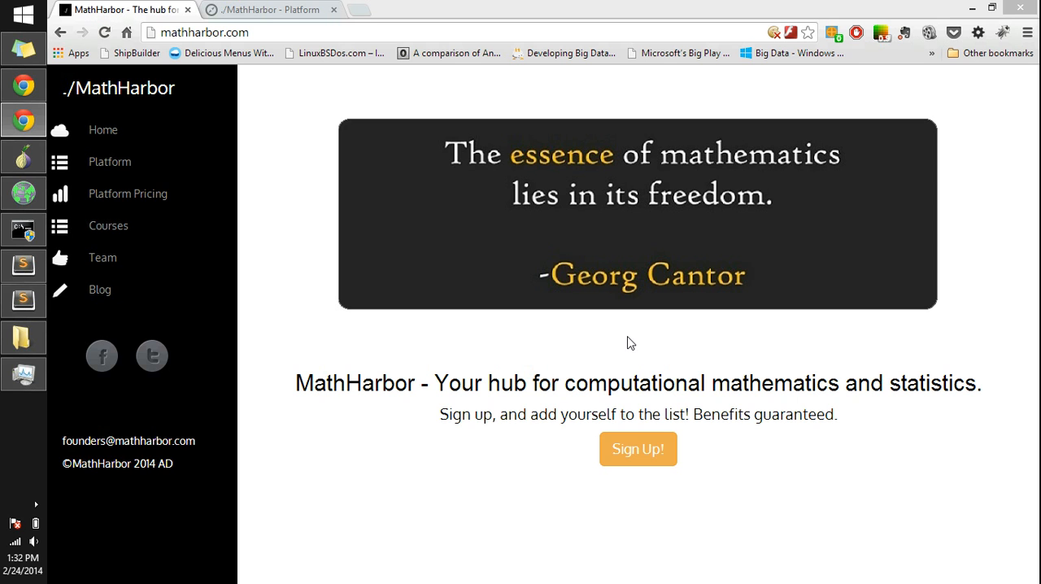
# Step: Switch to the MathHarbor Platform and start creating a new box from the base/latest image
pyautogui.click(293, 8)
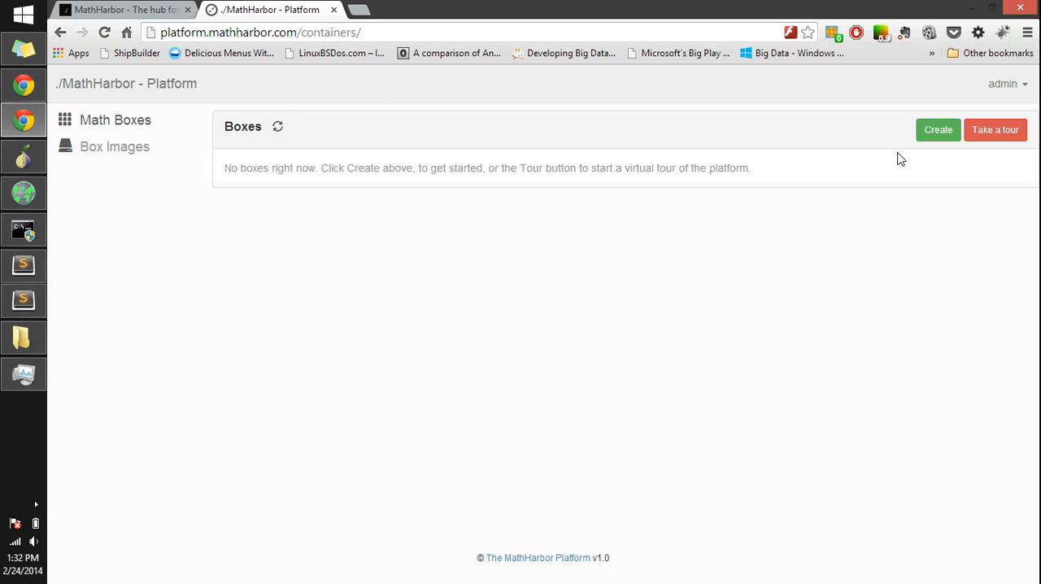
pyautogui.click(934, 132)
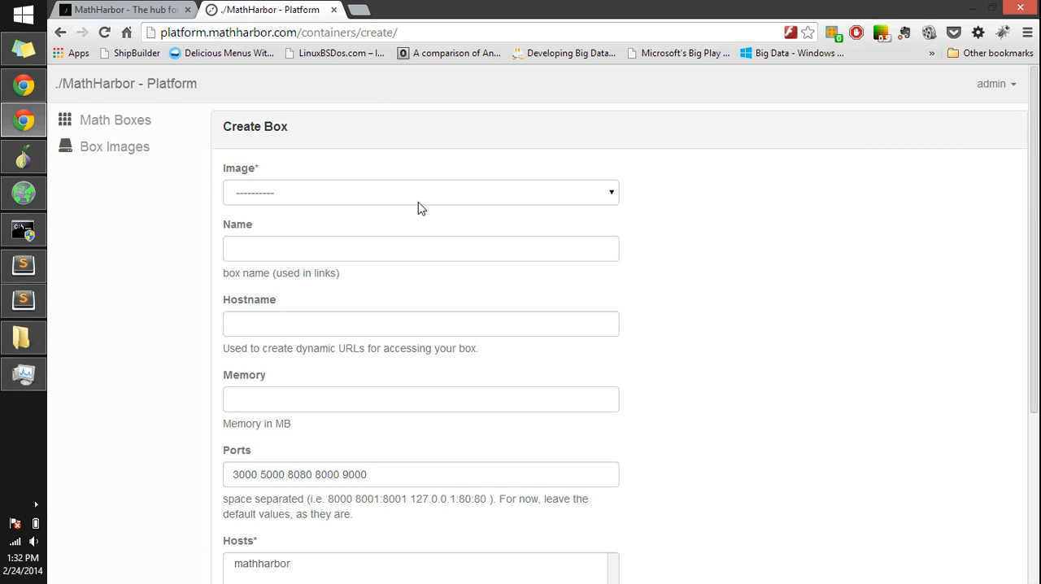
pyautogui.click(411, 200)
pyautogui.click(385, 226)
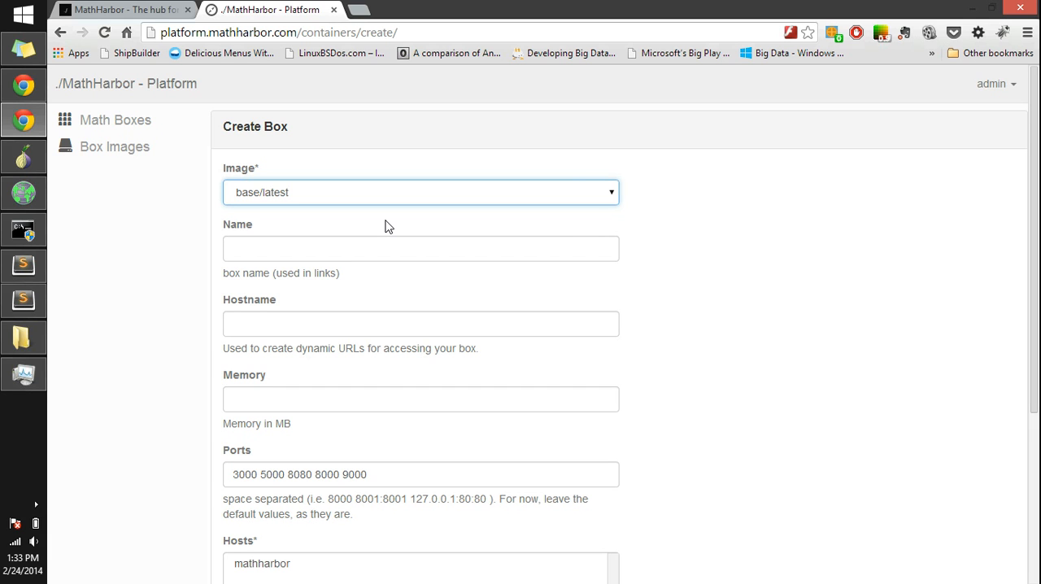
# Step: Enter mybox as both the name and the hostname of the new box
pyautogui.click(344, 260)
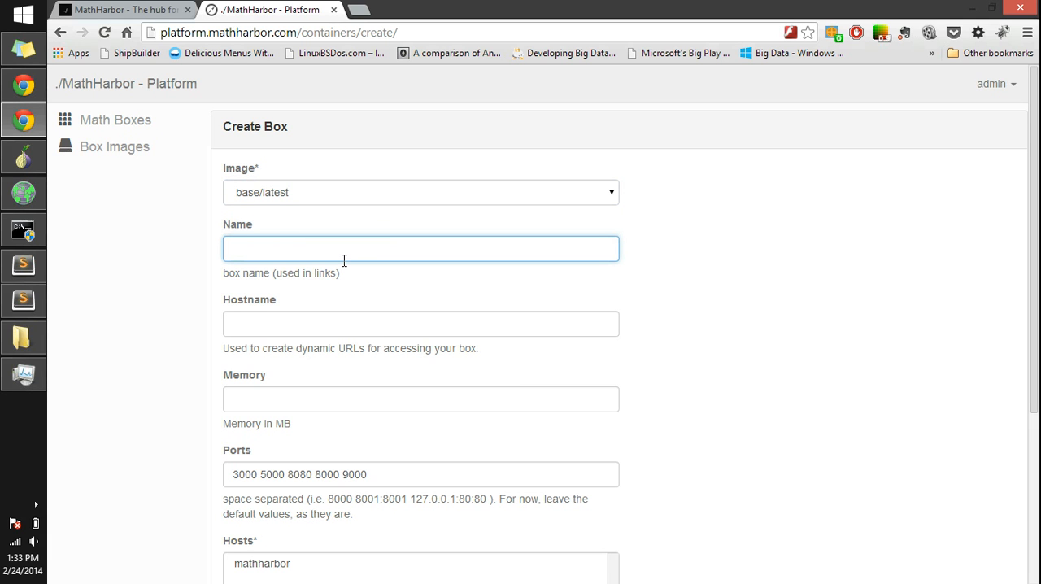
pyautogui.write('mybox')
pyautogui.press('Tab')
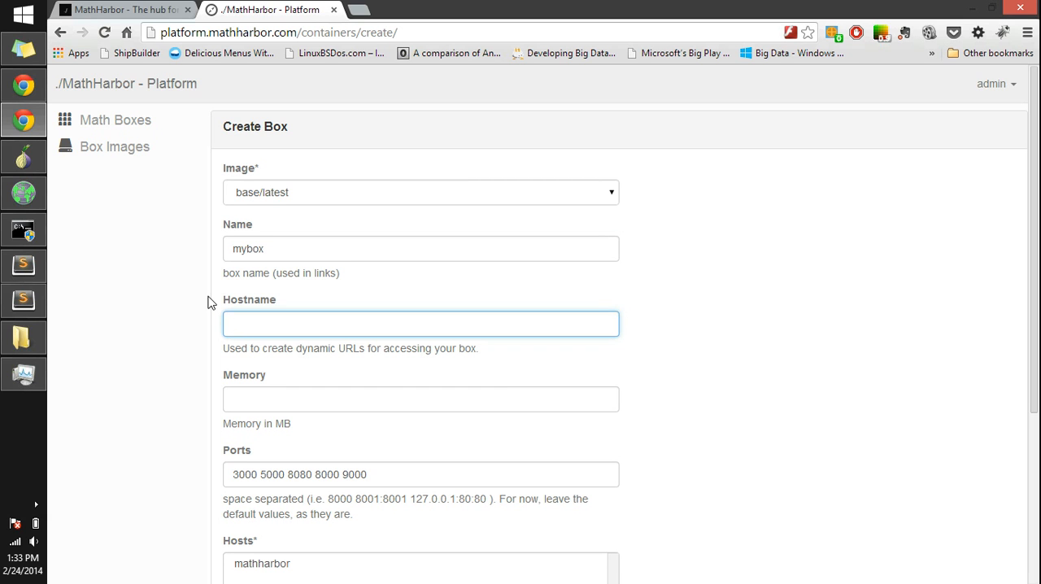
pyautogui.write('mybox')
pyautogui.press('Tab')
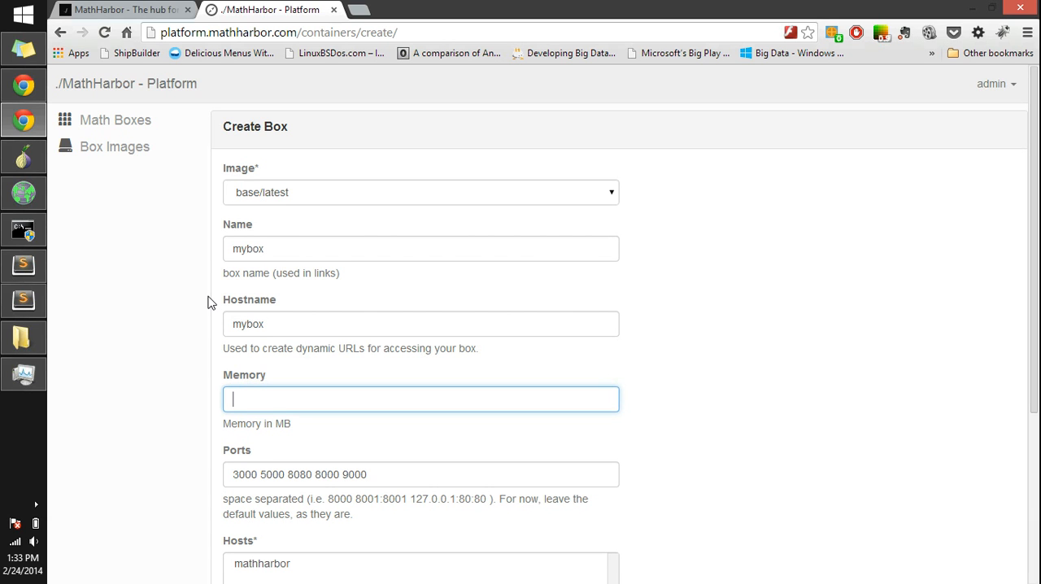
# Step: Set the box's memory to 700 MB
pyautogui.write('500')
pyautogui.press('BackSpace')
pyautogui.press('BackSpace')
pyautogui.press('BackSpace')
pyautogui.write('700')
# Step: Assign the box to the mathharbor host, mark it as private, and create it
pyautogui.moveTo(1038, 322); pyautogui.dragTo(1038, 452)
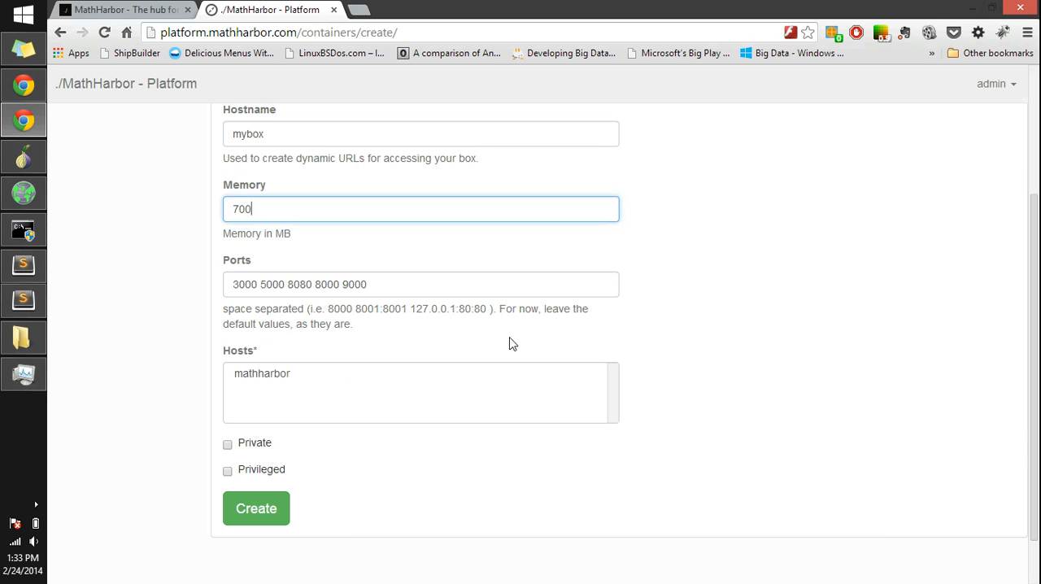
pyautogui.click(366, 391)
pyautogui.tripleClick(300, 376)
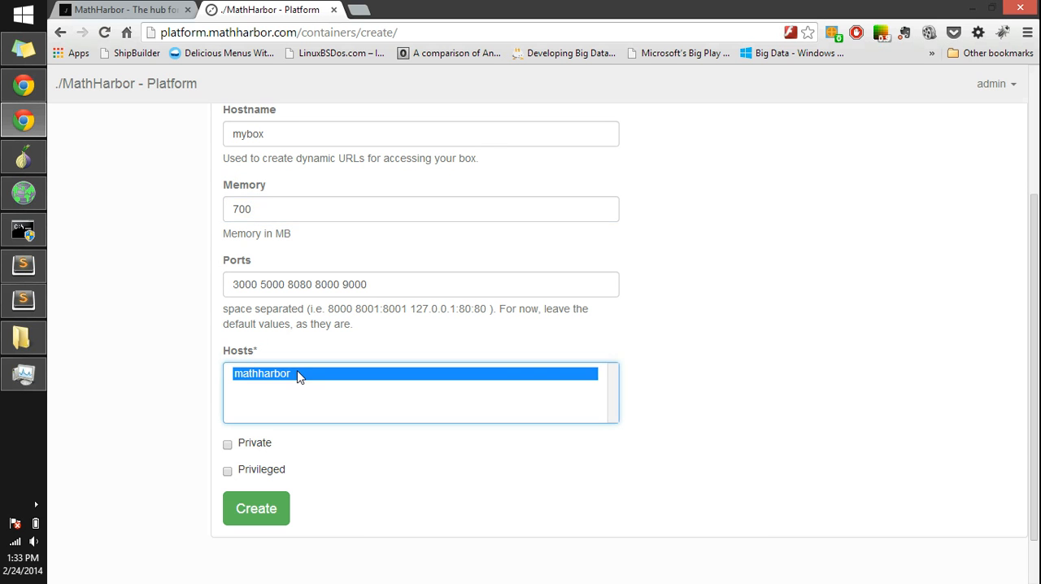
pyautogui.click(252, 446)
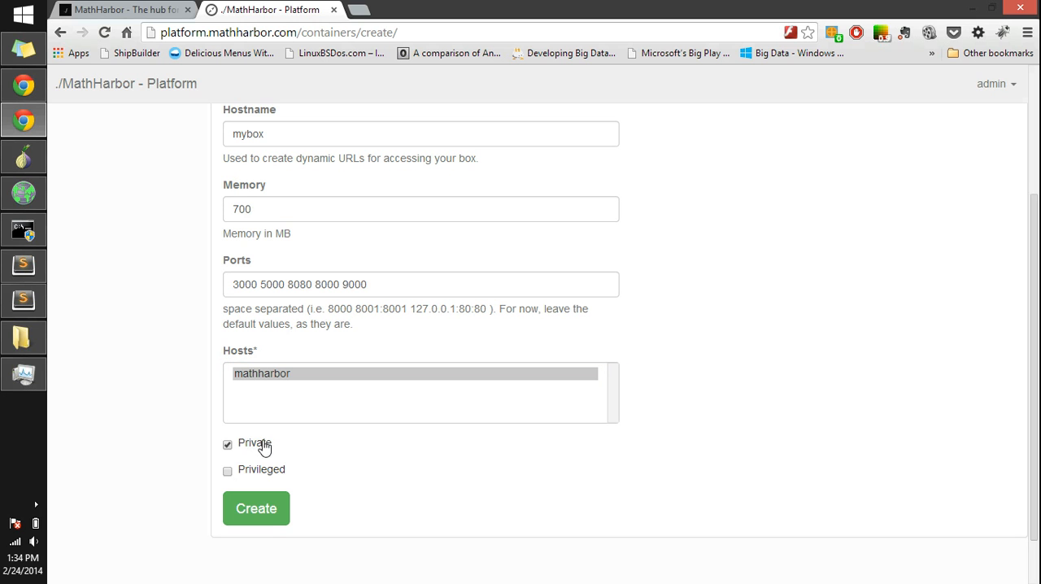
pyautogui.click(275, 521)
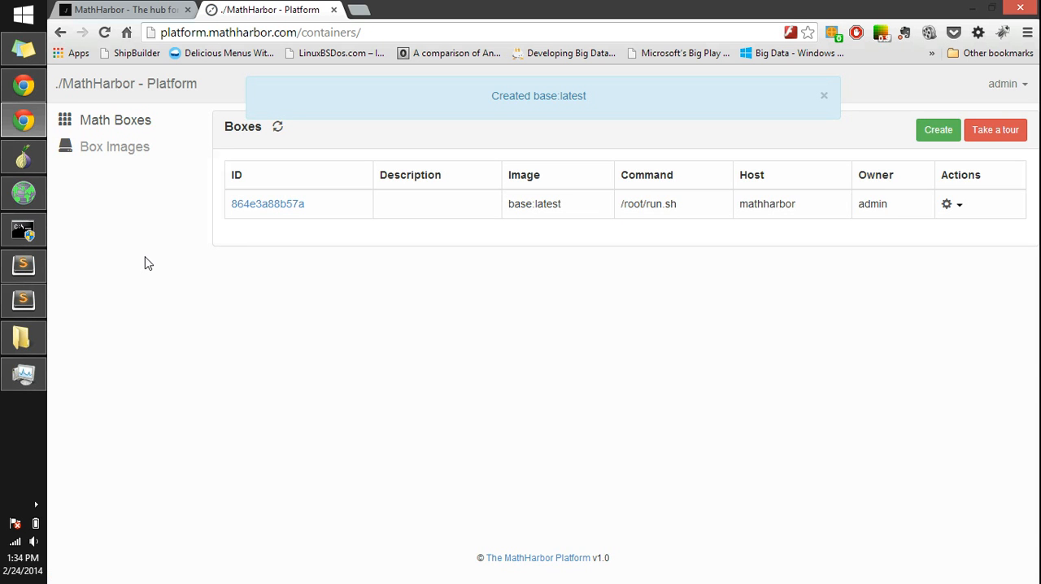
# Step: View the new box's details and launch its web interface for port 8000/tcp
pyautogui.click(288, 205)
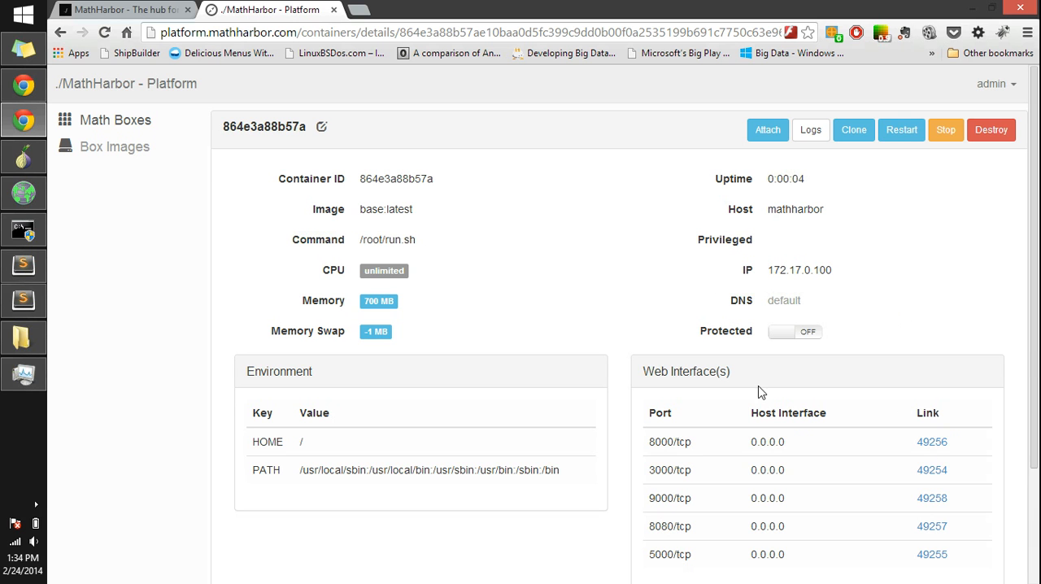
pyautogui.scroll(-2, 1037, 417)
pyautogui.scroll(-1, 1036, 416)
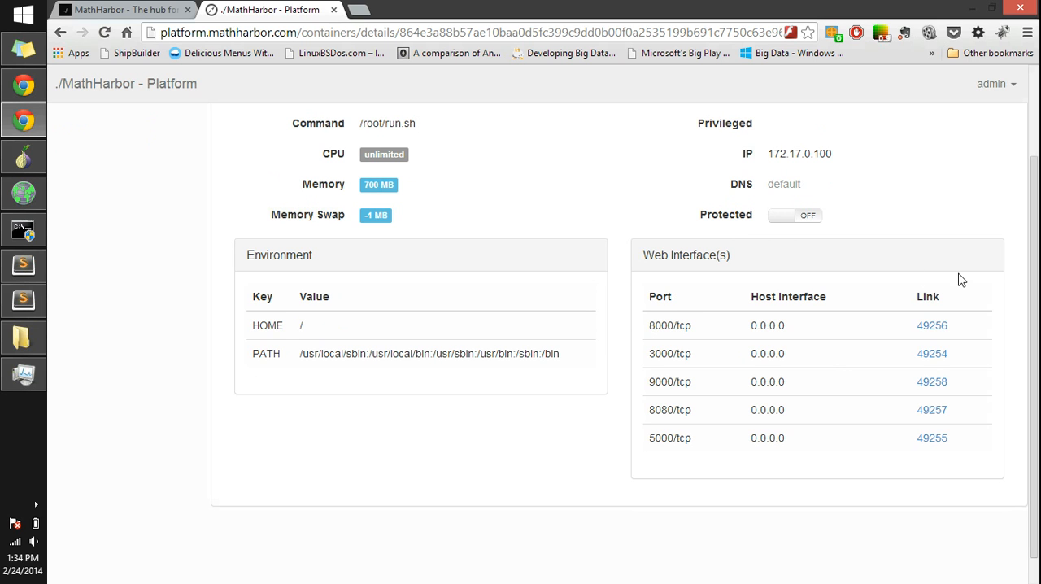
pyautogui.click(932, 325)
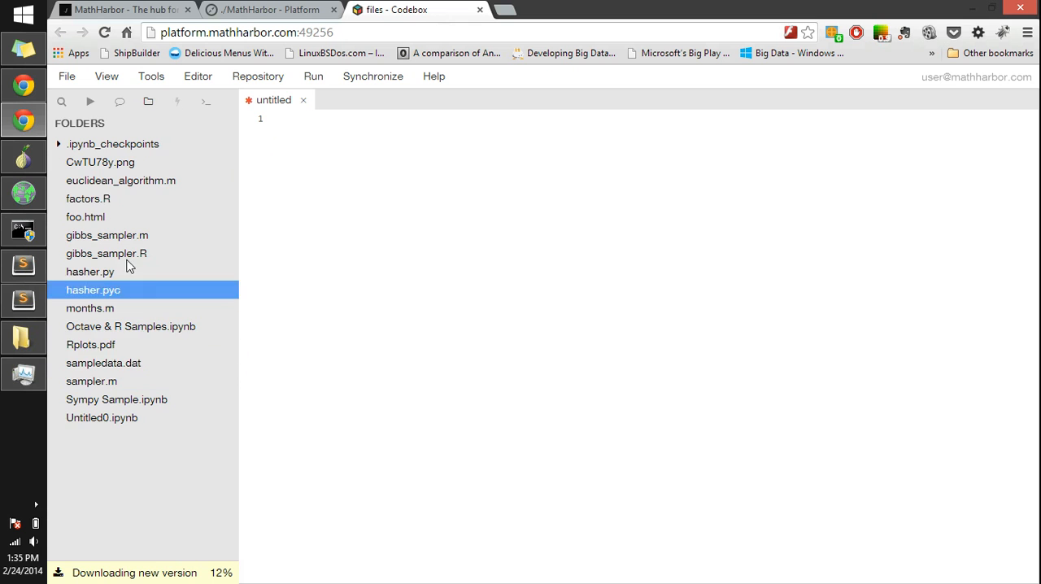
pyautogui.rightClick(130, 451)
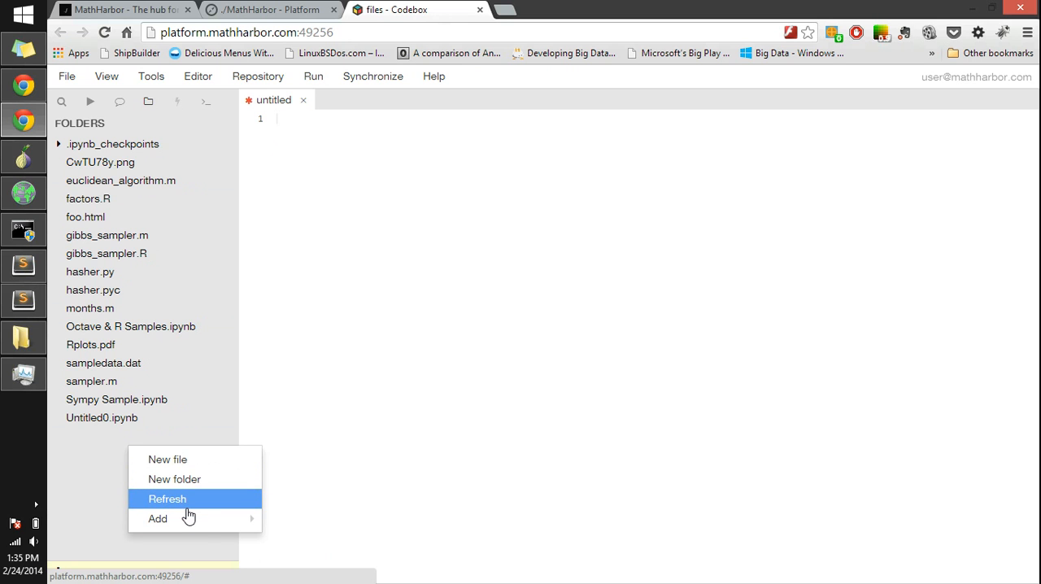
pyautogui.moveTo(202, 523)
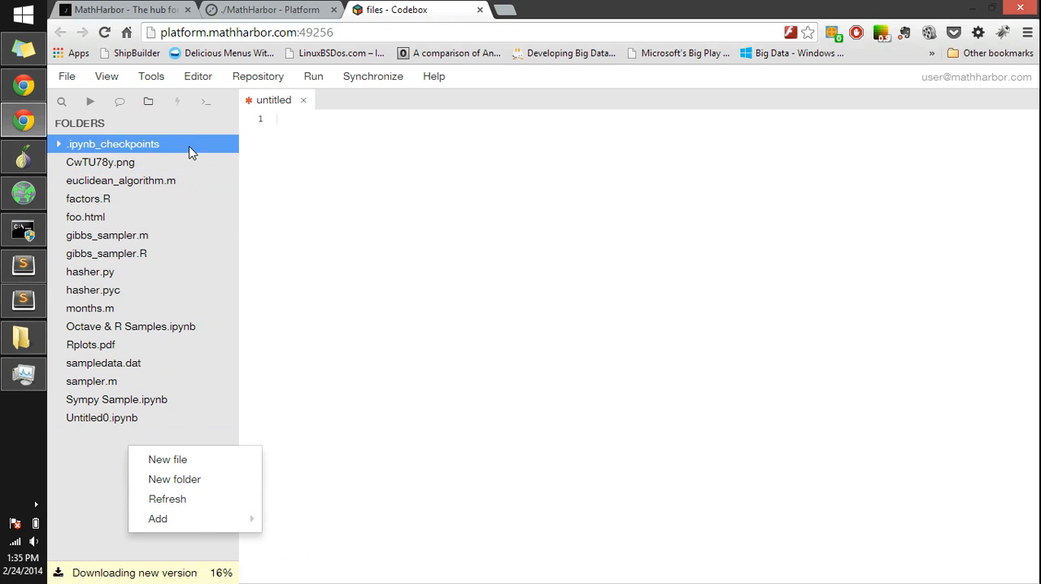
pyautogui.click(276, 218)
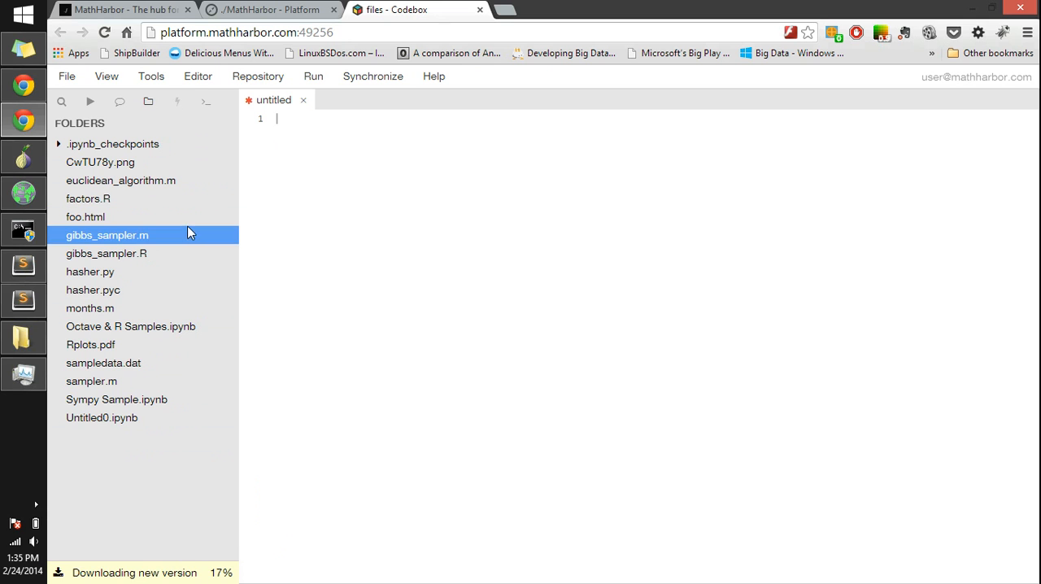
# Step: Open factors.R with the Code Editor handler and start a new terminal
pyautogui.click(136, 201)
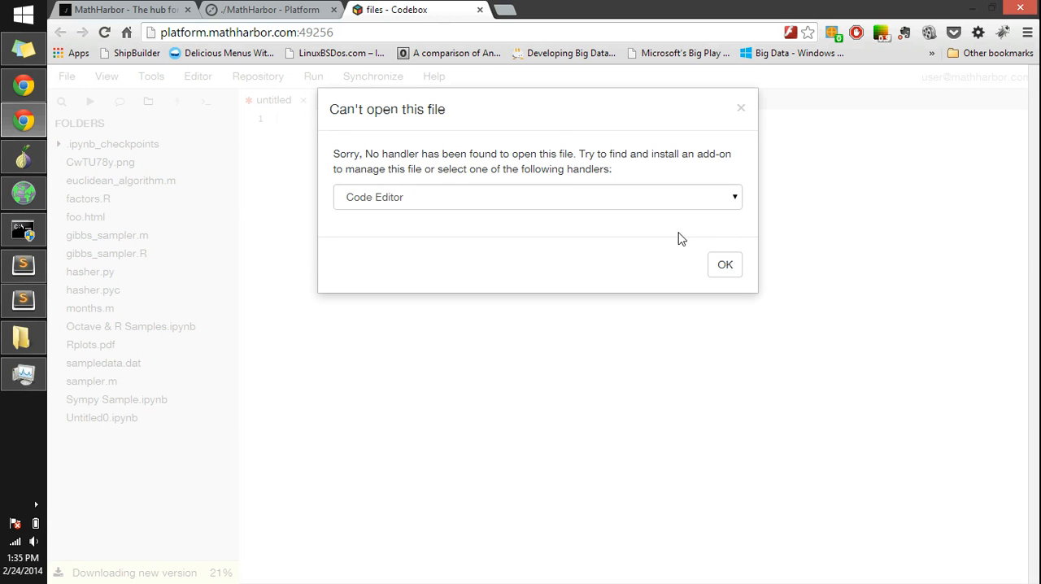
pyautogui.click(723, 264)
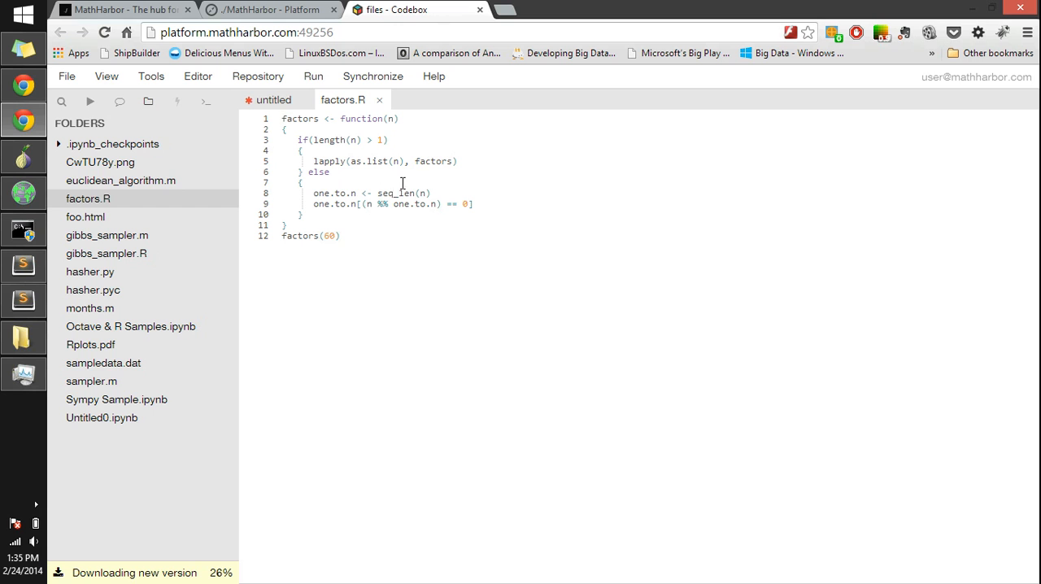
pyautogui.click(150, 76)
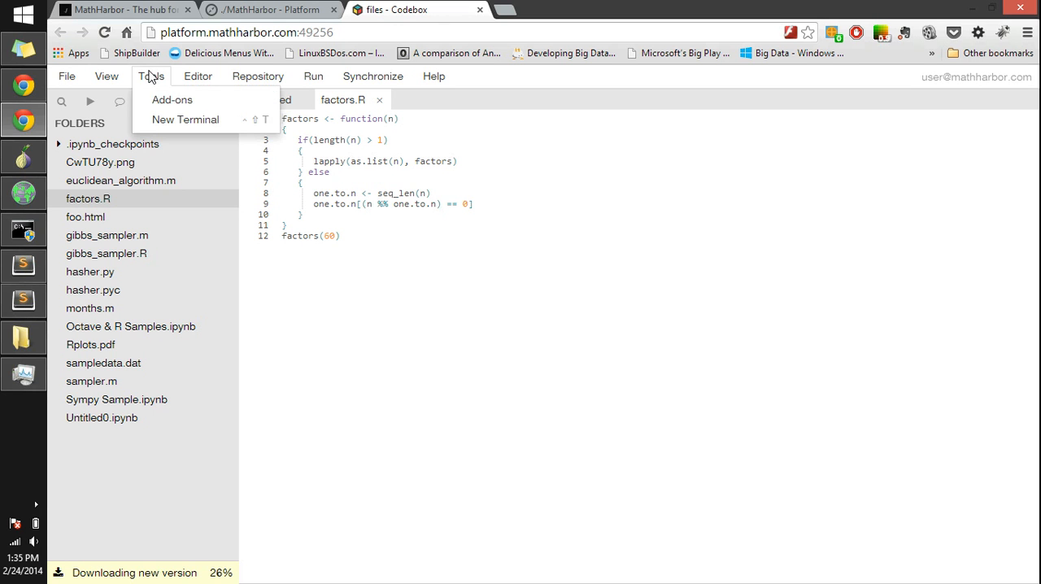
pyautogui.click(188, 121)
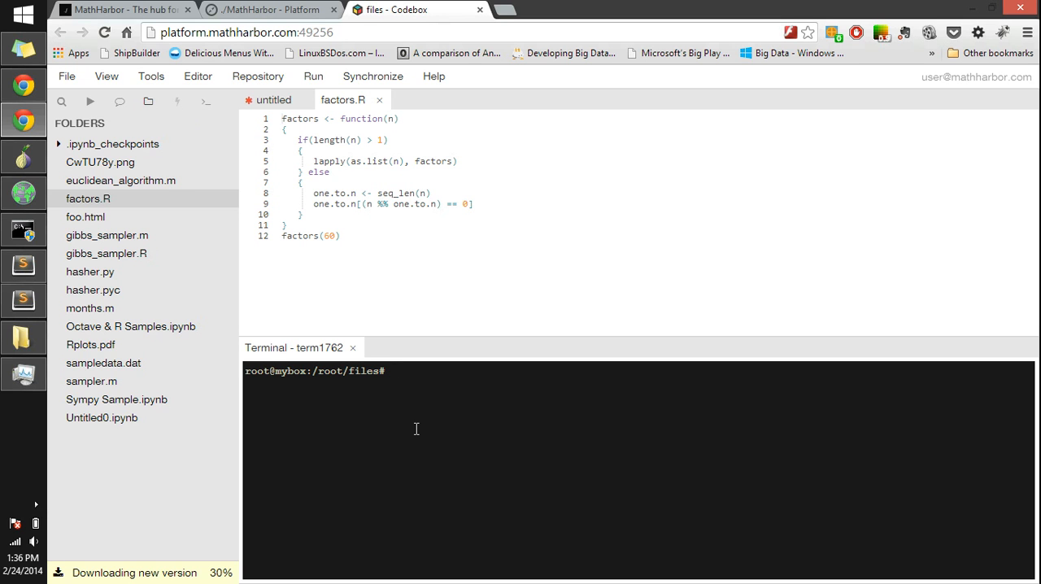
# Step: Run factors.R in the terminal with the command Rscript factors.R
pyautogui.write('RSc`')
pyautogui.press('BackSpace')
pyautogui.press('BackSpace')
pyautogui.write('script factors.R')
pyautogui.press('Return')
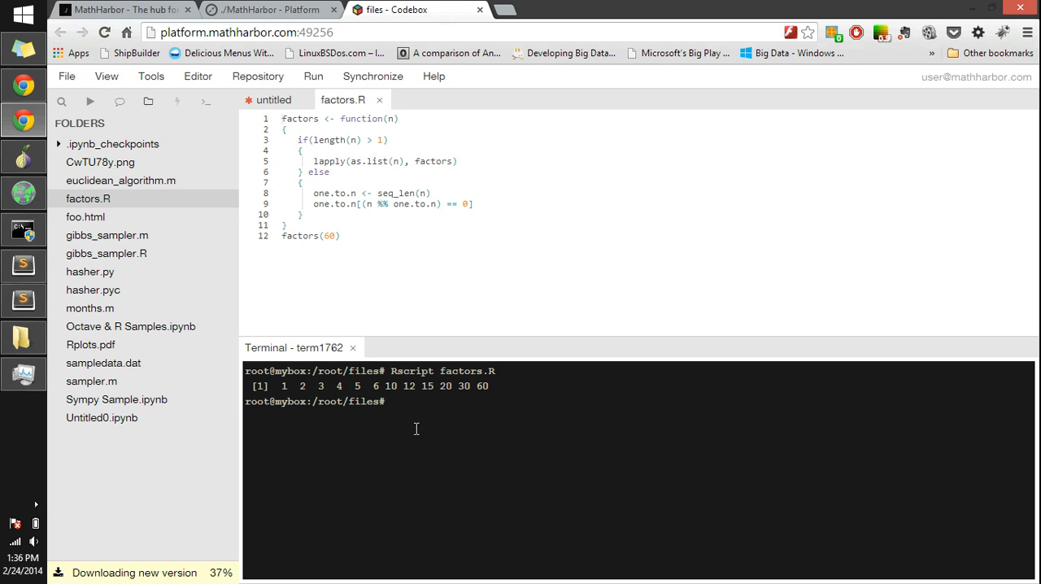
# Step: Open months.m and run it in the terminal with octave months.m, giving 2 as the month number
pyautogui.click(169, 309)
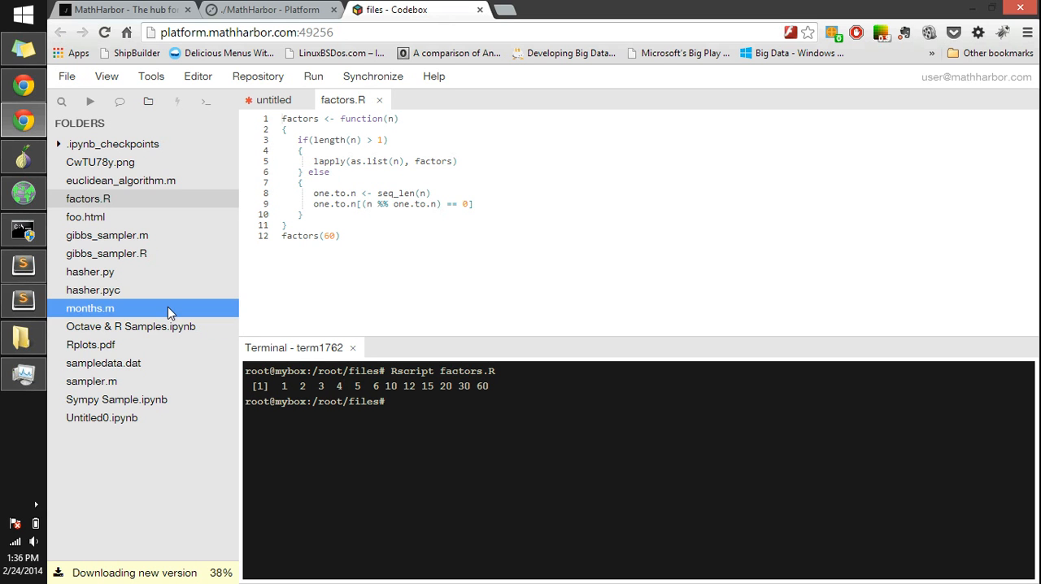
pyautogui.doubleClick(168, 308)
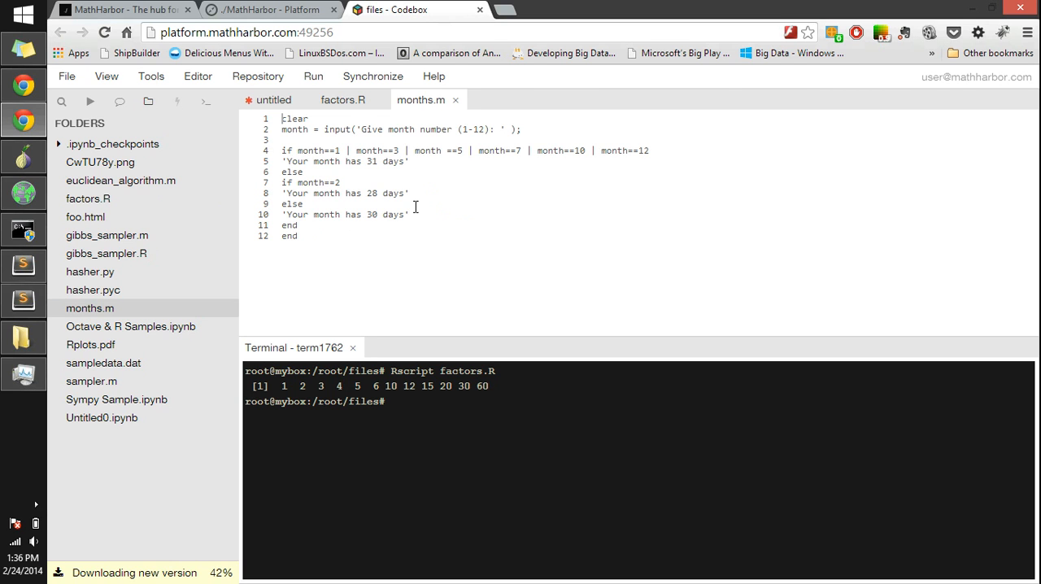
pyautogui.click(410, 410)
pyautogui.write('octave months.m')
pyautogui.press('Return')
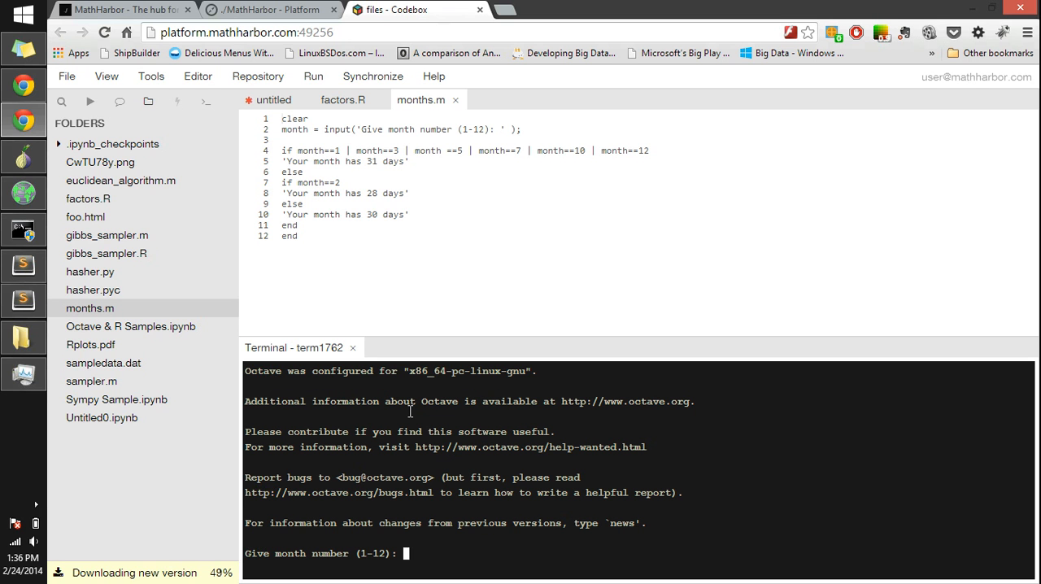
pyautogui.write('2')
pyautogui.press('Return')
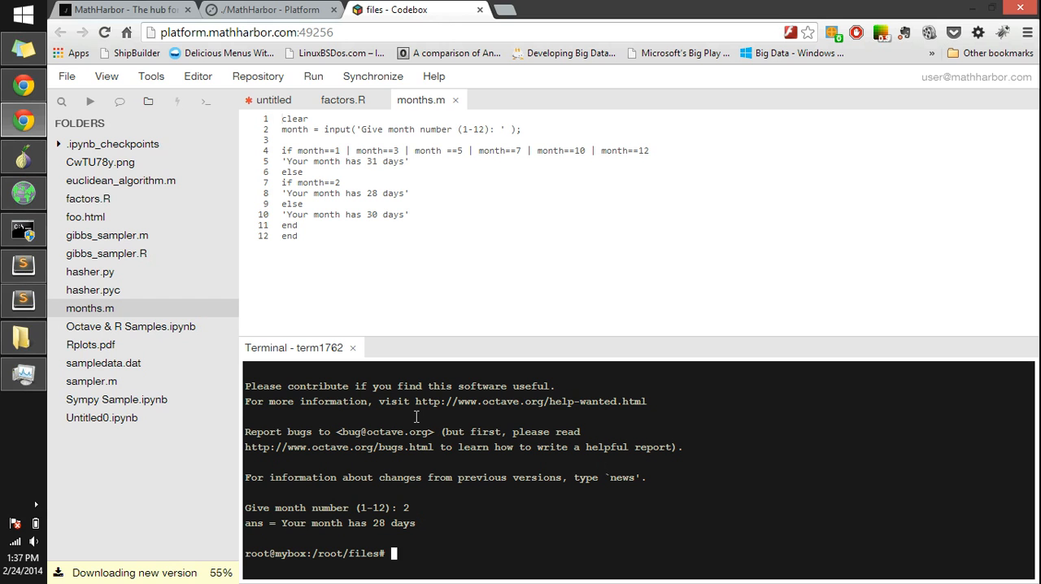
# Step: Start a notebook server in the terminal with ipython notebook --ip=0.0.0.0 --port=5000
pyautogui.write('ipython notebook ---')
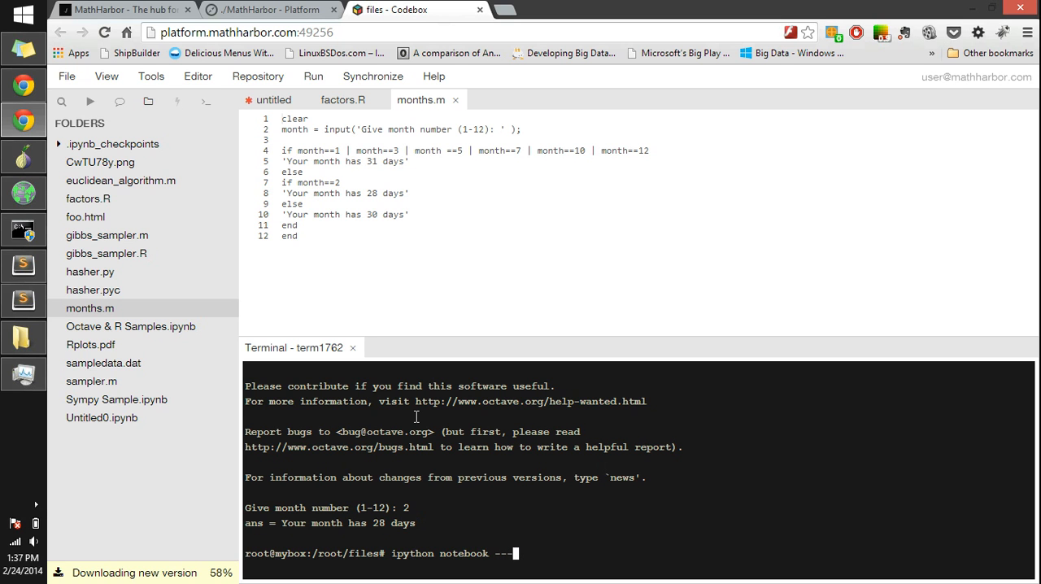
pyautogui.press('BackSpace')
pyautogui.write('ip=0.0.0.0 port=5000')
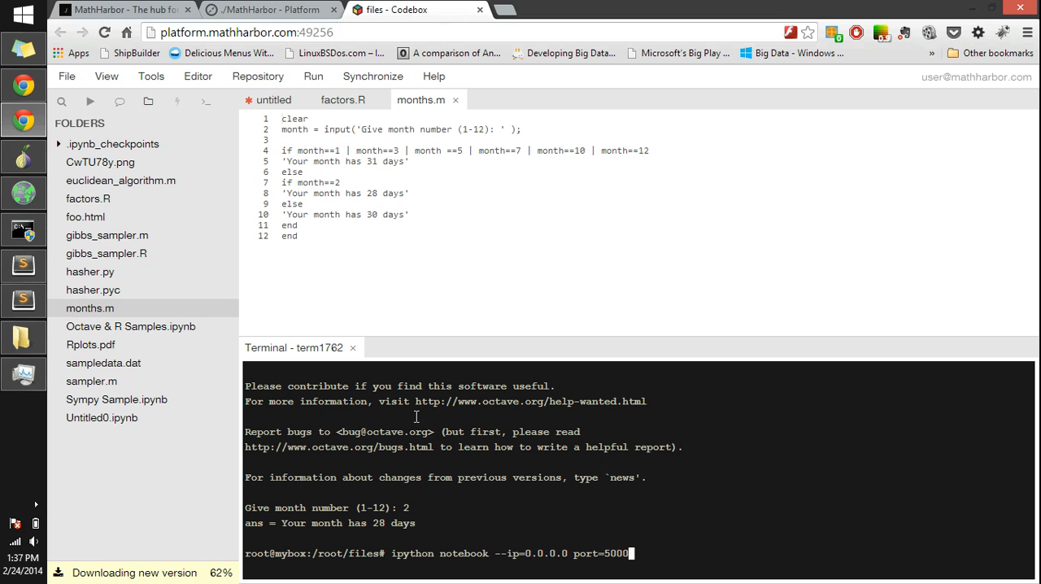
pyautogui.press('Left')
pyautogui.press('Left')
pyautogui.press('Left')
pyautogui.press('Left')
pyautogui.press('Left')
pyautogui.press('Left')
pyautogui.press('Left')
pyautogui.press('Left')
pyautogui.press('Left')
pyautogui.write('--')
pyautogui.press('Right')
pyautogui.press('Right')
pyautogui.press('Right')
pyautogui.press('Right')
pyautogui.press('Right')
pyautogui.press('Right')
pyautogui.press('Right')
pyautogui.press('Right')
pyautogui.press('Right')
pyautogui.press('Return')
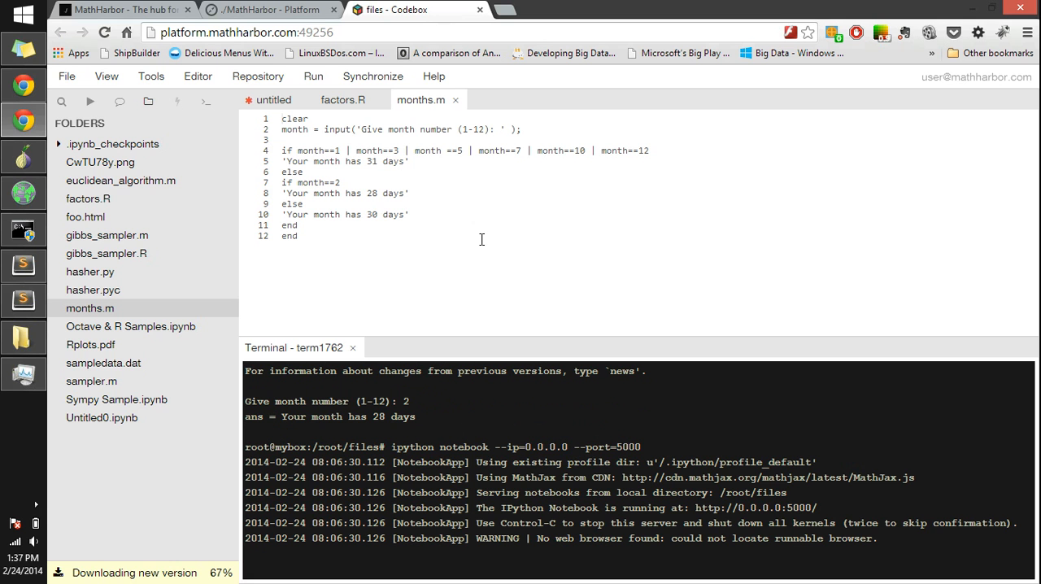
# Step: Return to the box's details, launch its port 5000/tcp web interface, and open the Sympy Sample notebook
pyautogui.click(311, 9)
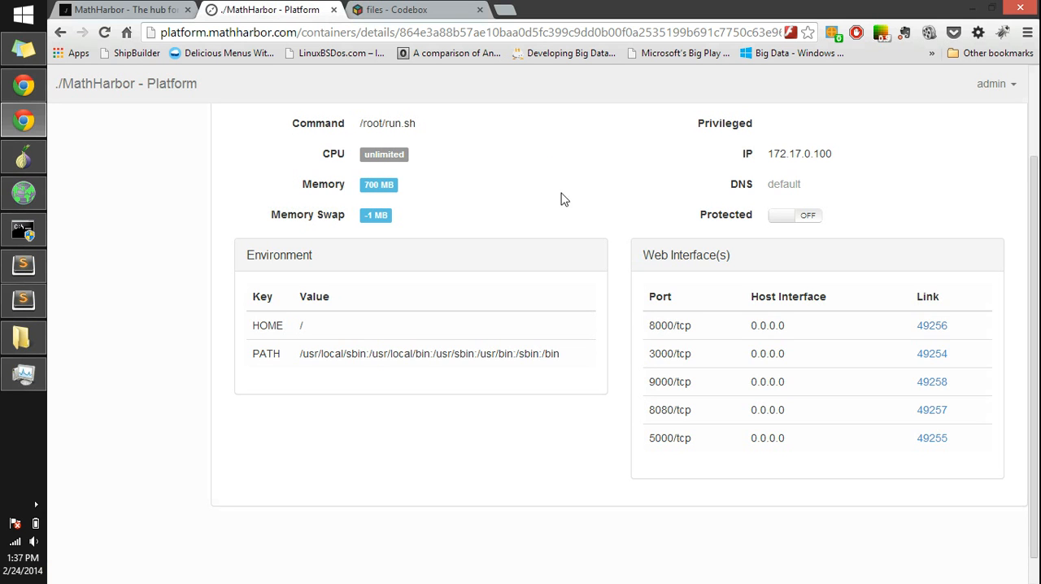
pyautogui.click(932, 440)
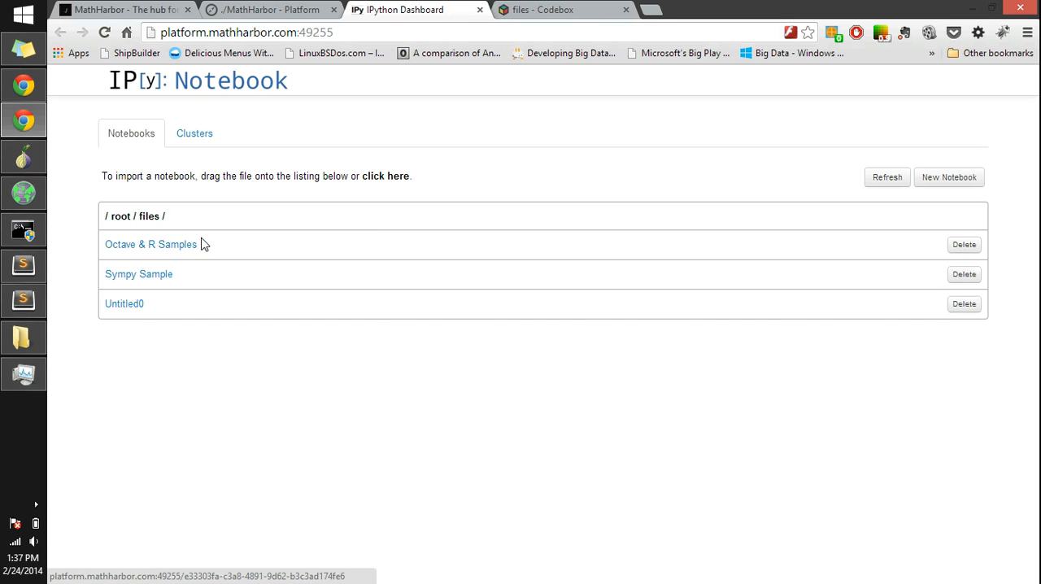
pyautogui.click(158, 277)
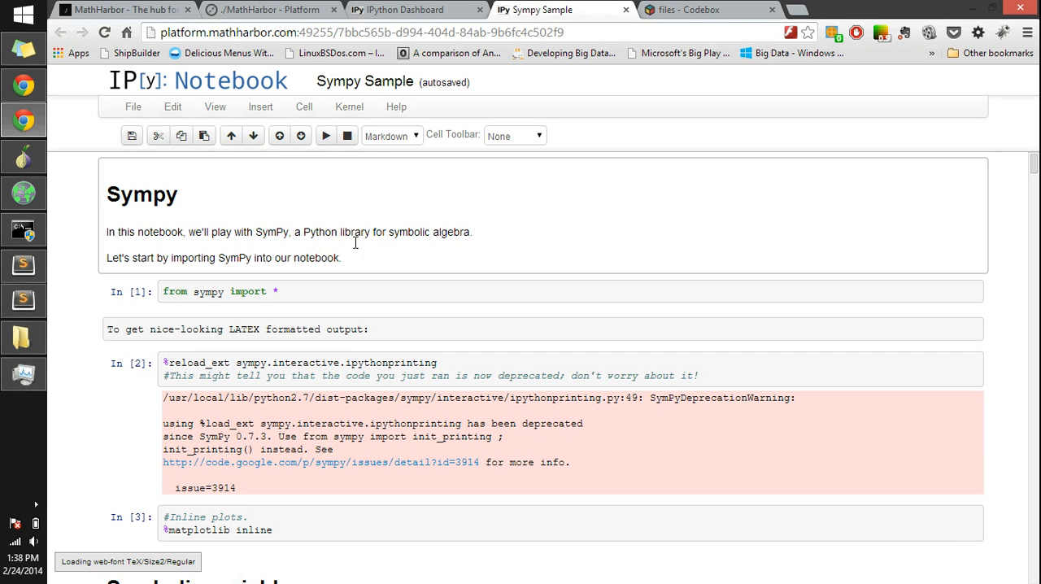
# Step: Run the notebook cells in sequence from the SymPy import through the (pi + x)**2 expression
pyautogui.click(449, 294)
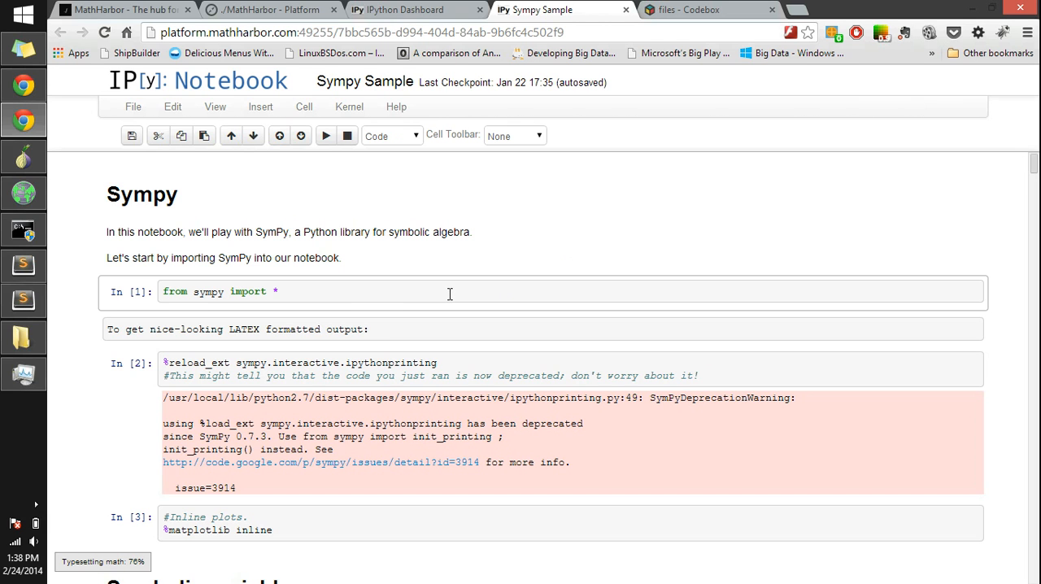
pyautogui.hotkey('shift', 'Return')
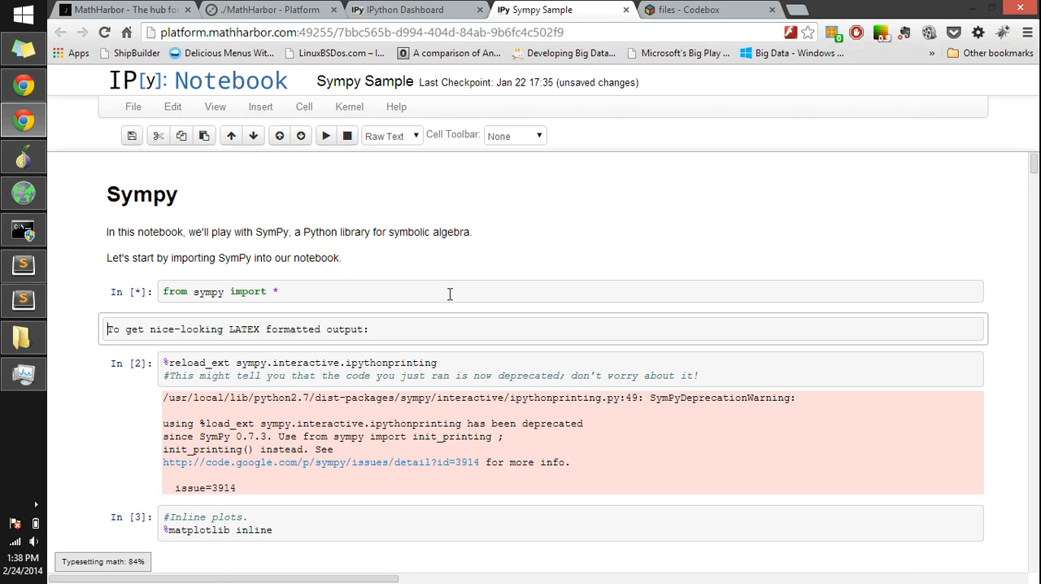
pyautogui.hotkey('shift', 'Return')
pyautogui.hotkey('shift', 'Return')
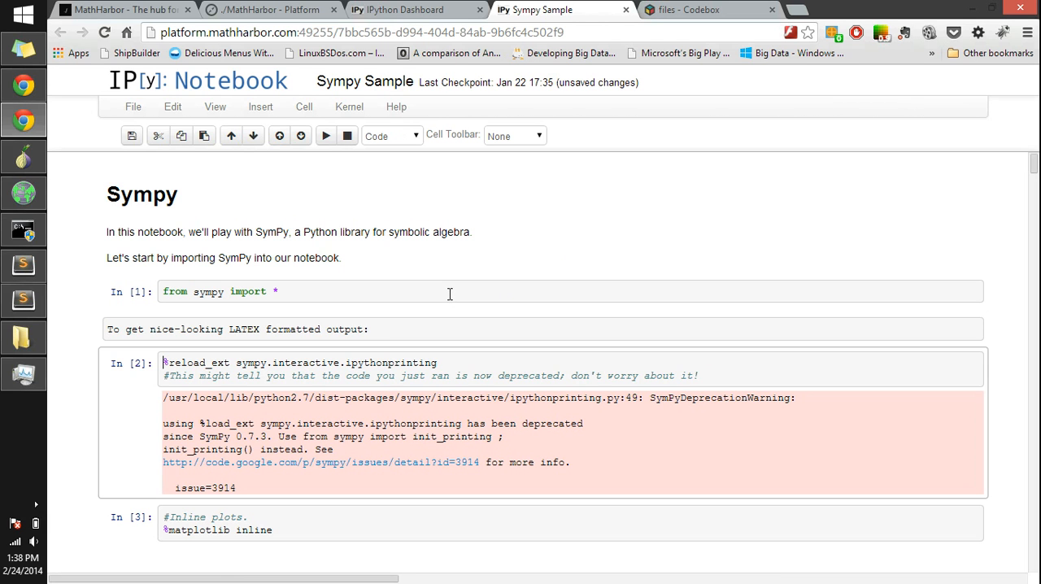
pyautogui.hotkey('shift', 'Return')
pyautogui.hotkey('shift', 'Return')
pyautogui.hotkey('shift', 'Return')
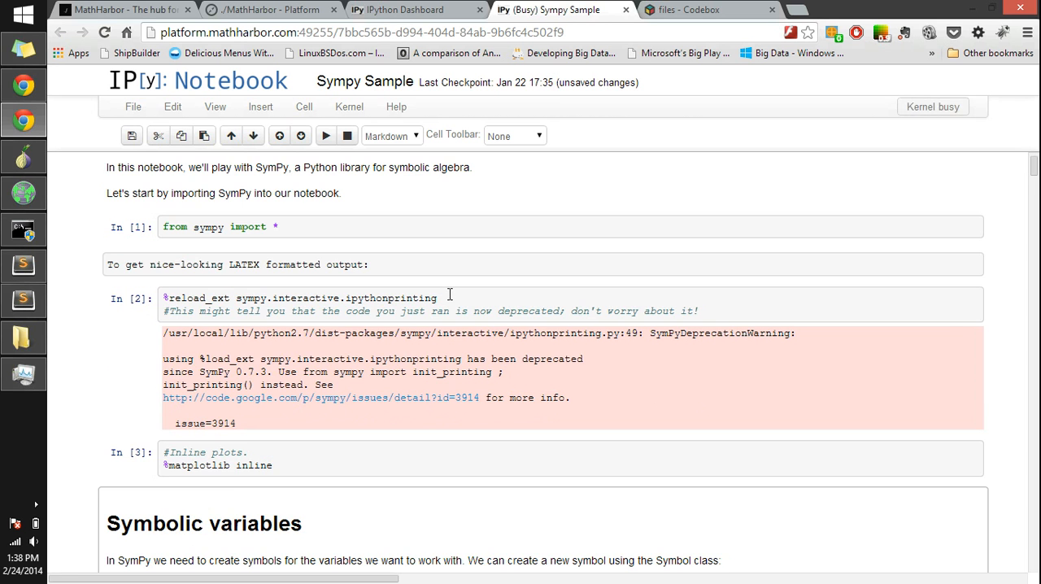
pyautogui.hotkey('shift', 'Return')
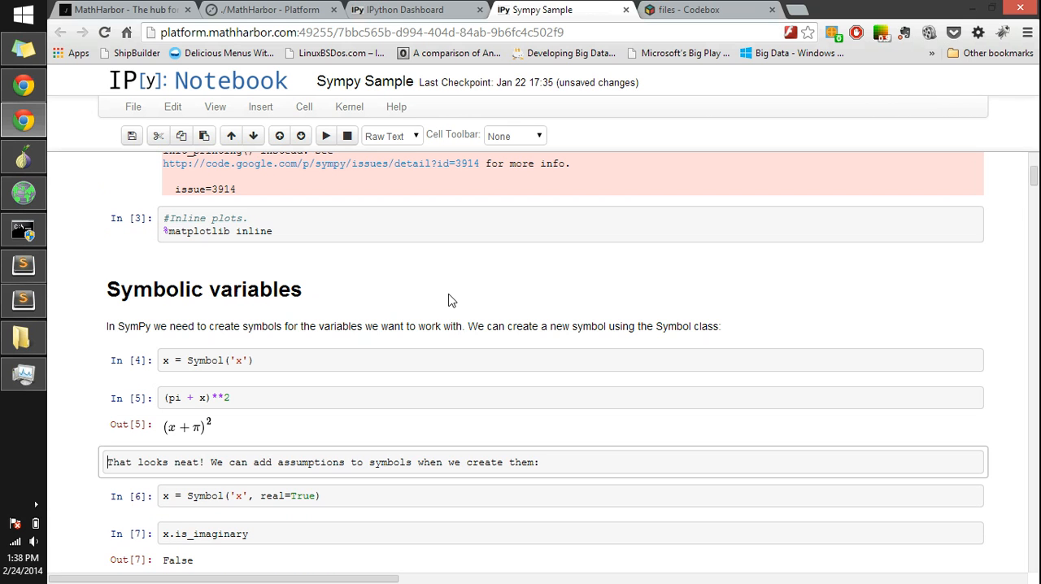